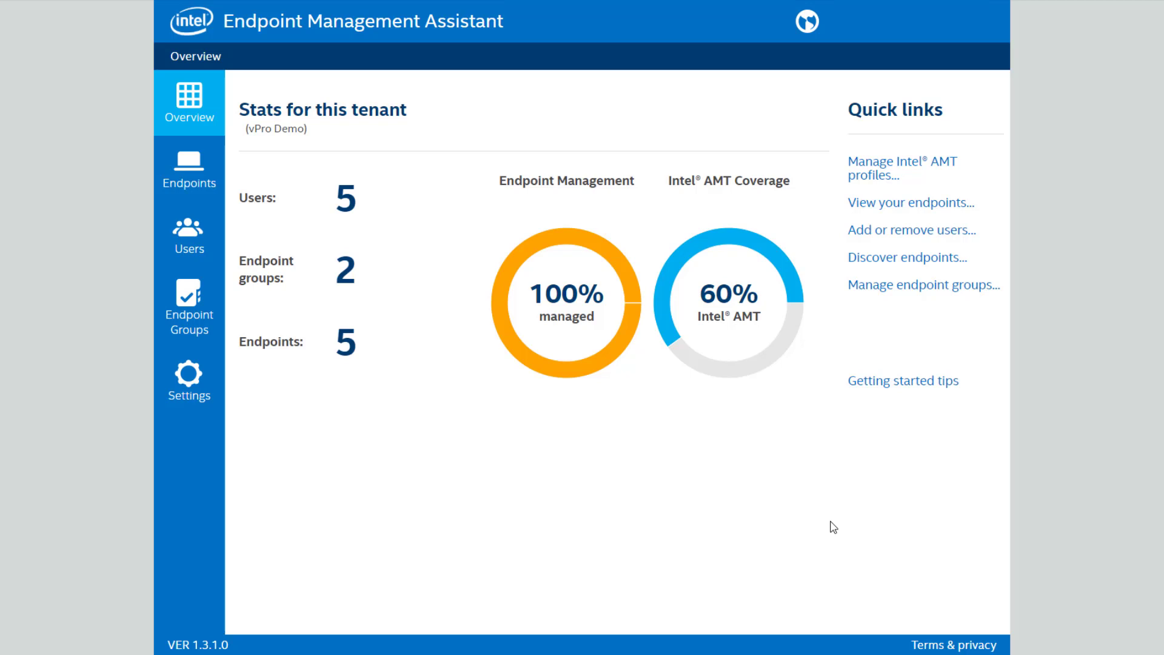
Move through Endpoints and Users to Endpoint Groups, showing vPro Demo (3) and Remote Users (2)
click(187, 185)
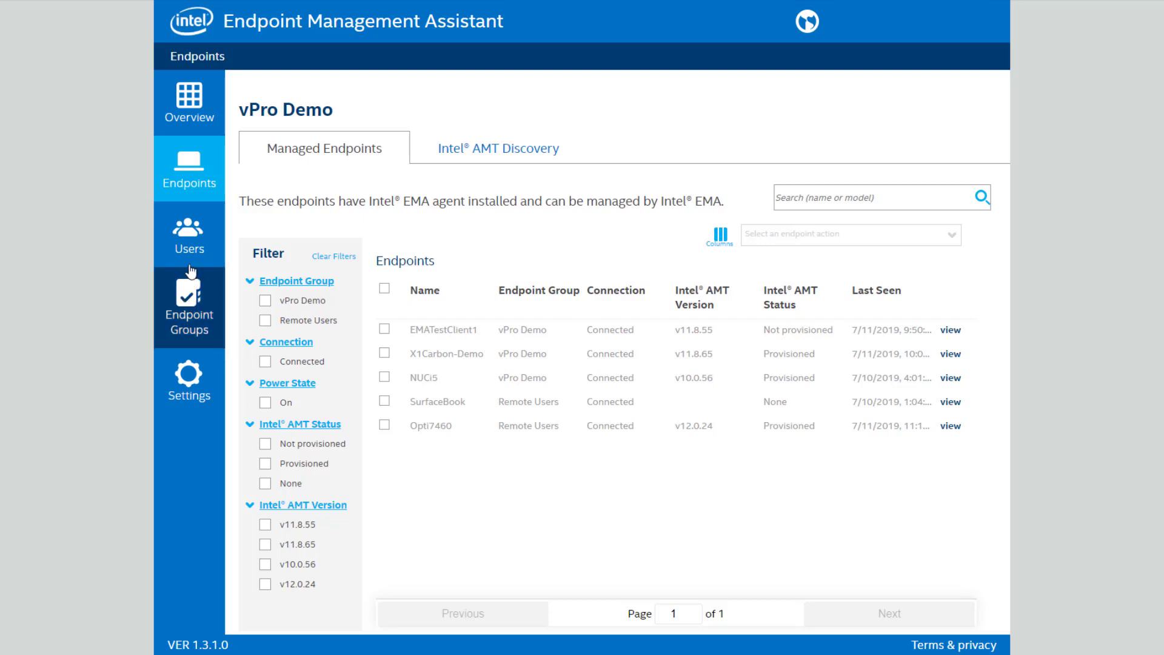
click(191, 245)
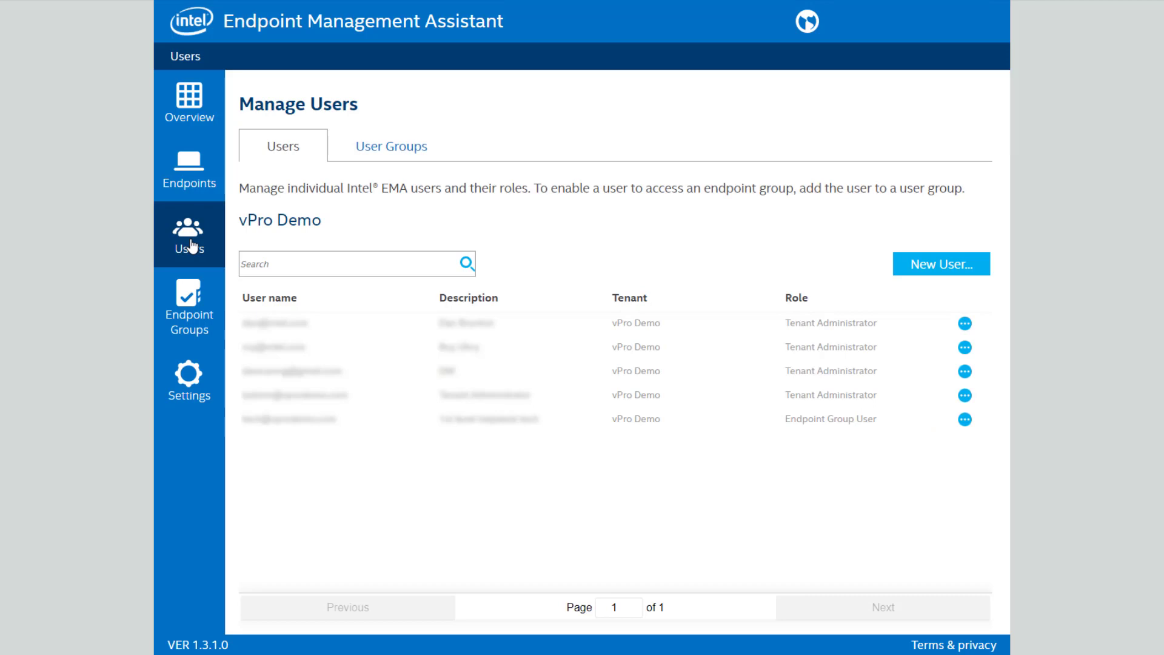
click(190, 345)
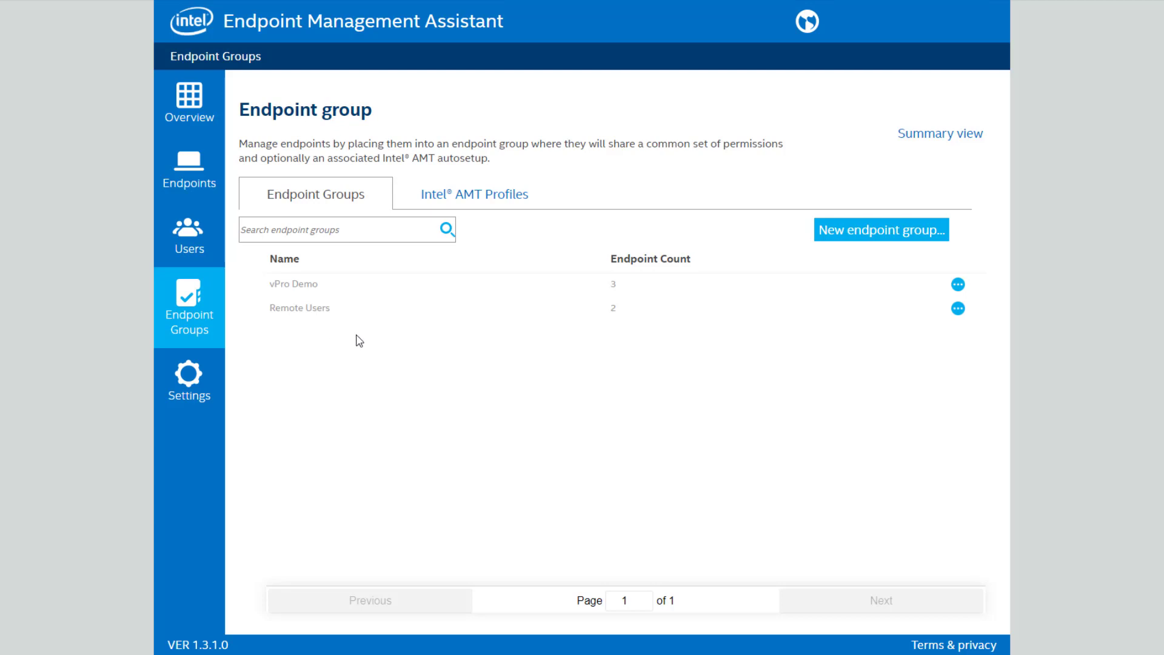
Check the Intel AMT Profiles and the Settings server certificates, then return to the vPro Demo endpoints
click(490, 197)
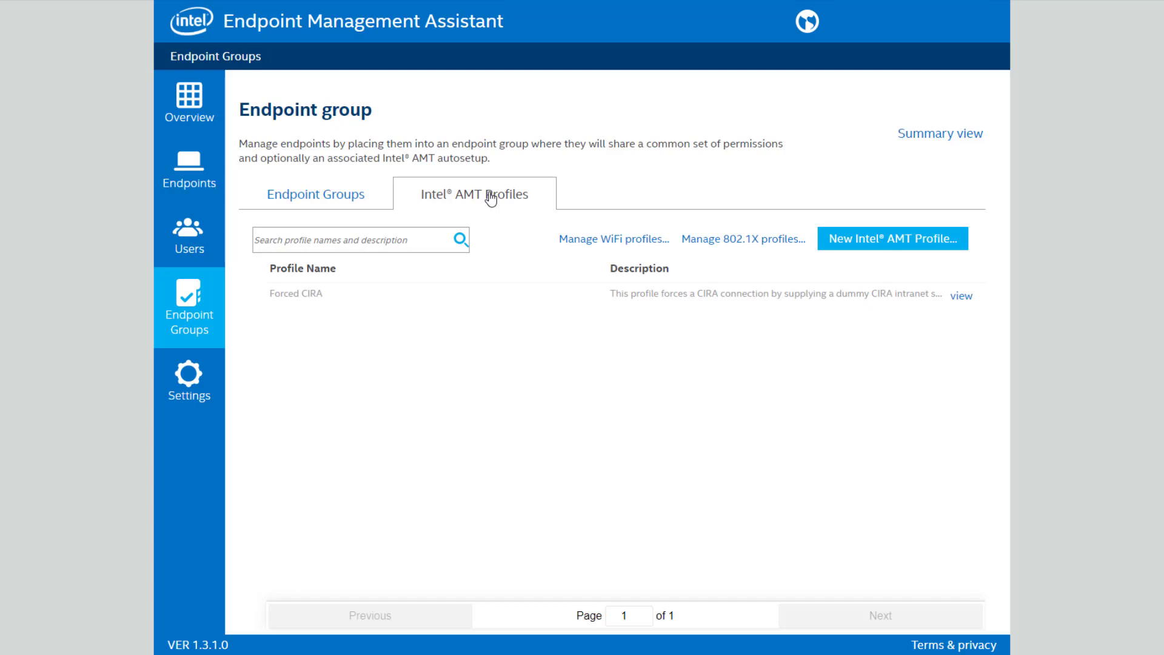
click(191, 397)
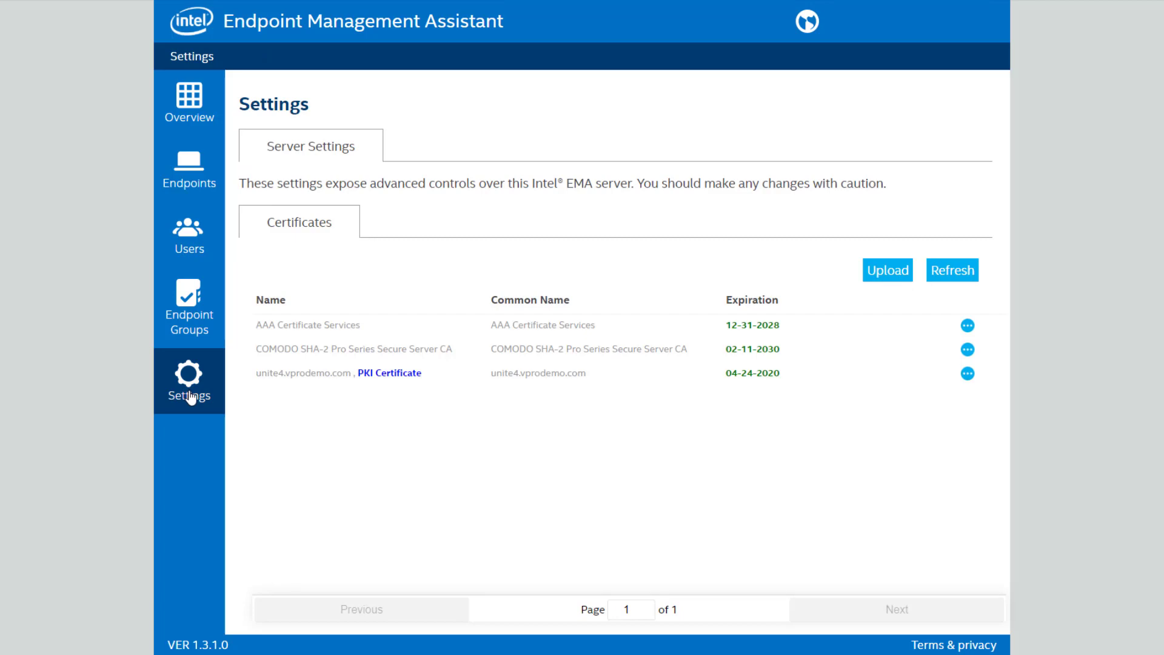
click(178, 186)
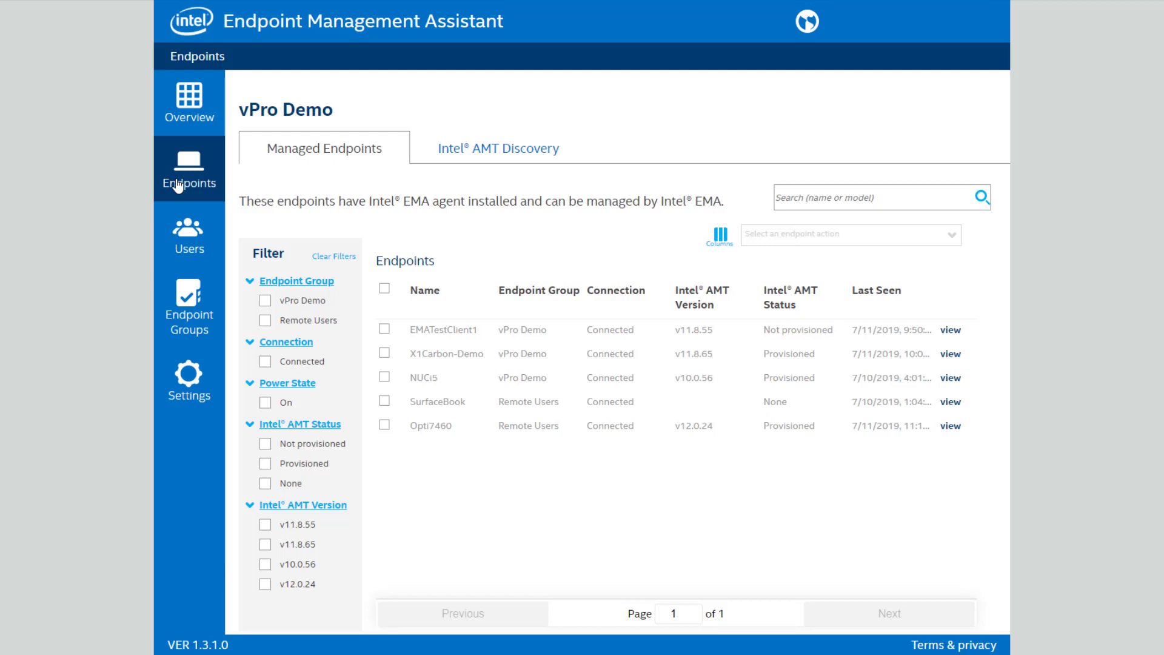
Open X1Carbon-Demo's details and its Intel AMT status, showing Admin Control Mode
click(951, 354)
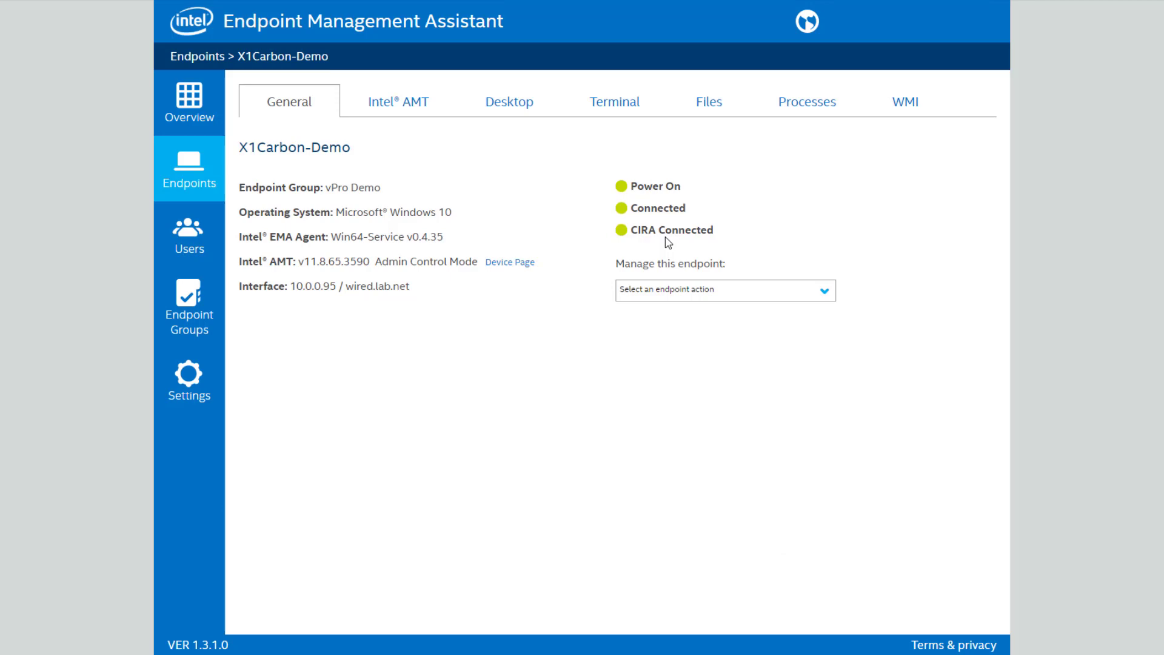
click(376, 108)
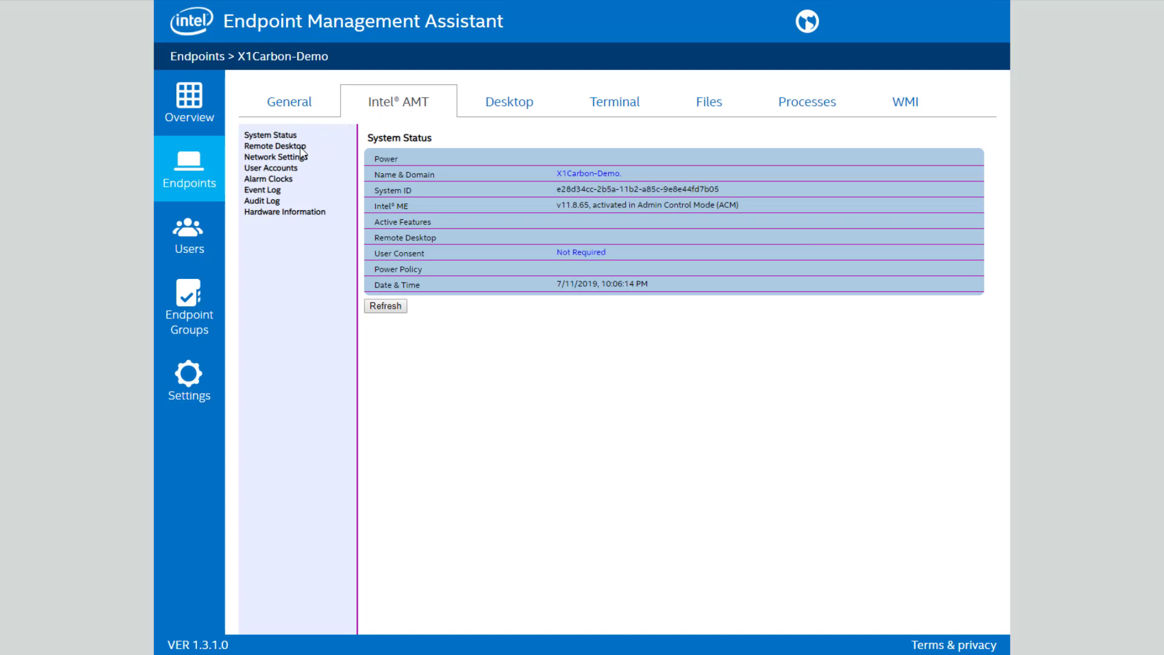
Start a full-screen AMT remote desktop session on X1Carbon-Demo
click(301, 147)
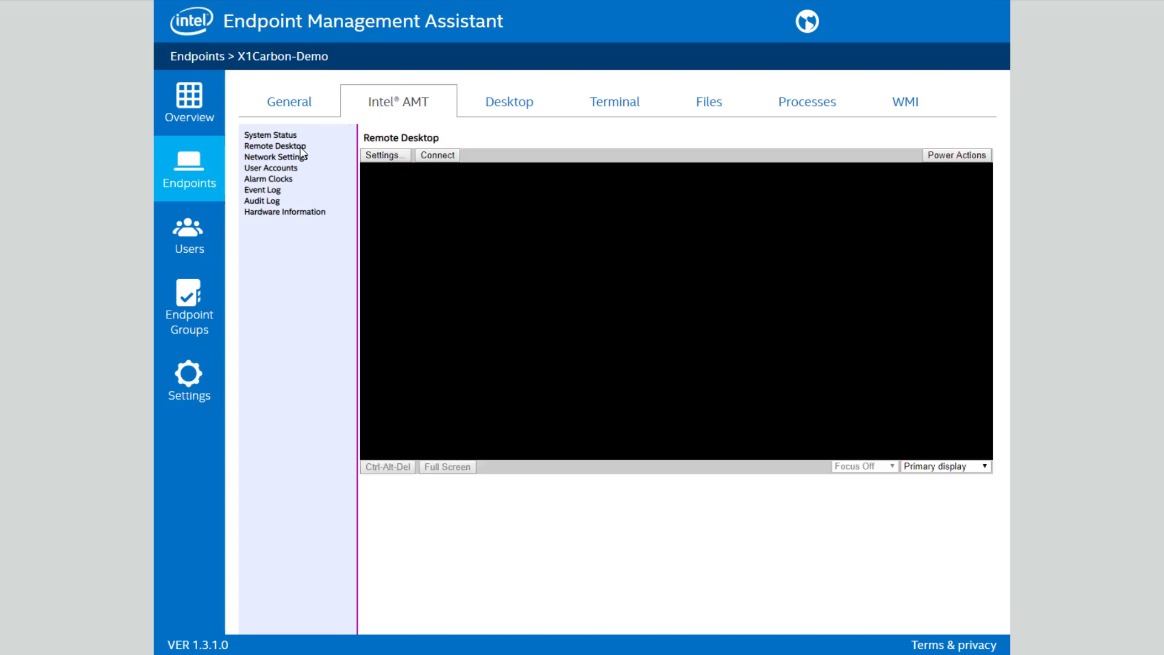
click(435, 156)
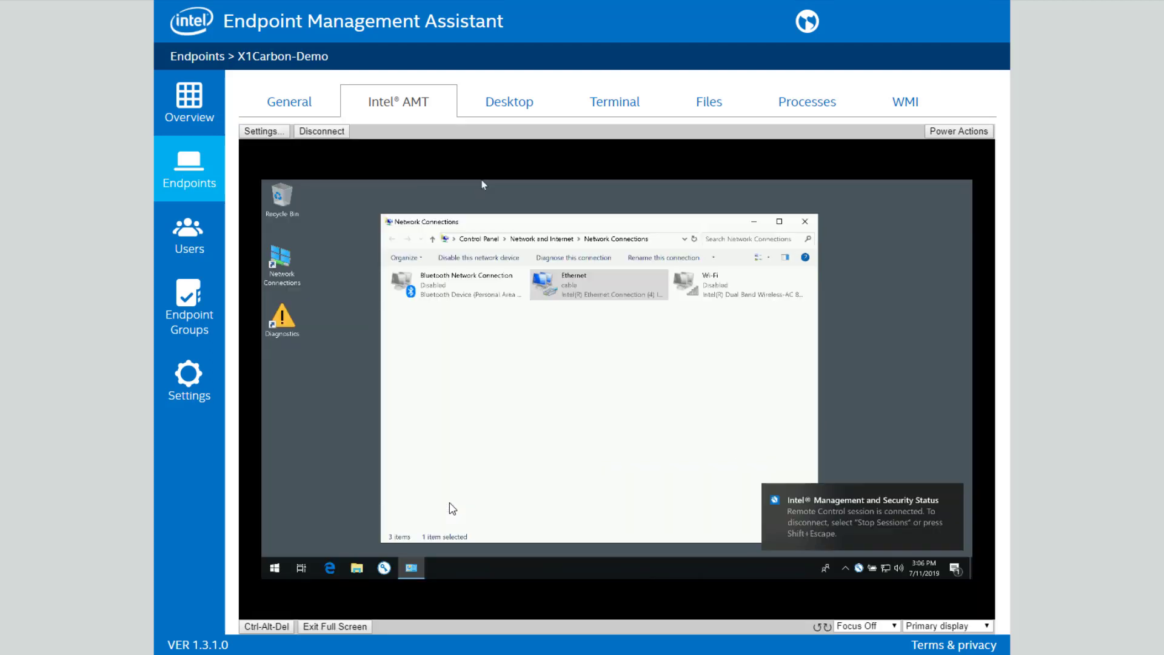
click(447, 504)
Disable and re-enable the remote Ethernet adapter in Network Connections, then disconnect
click(452, 261)
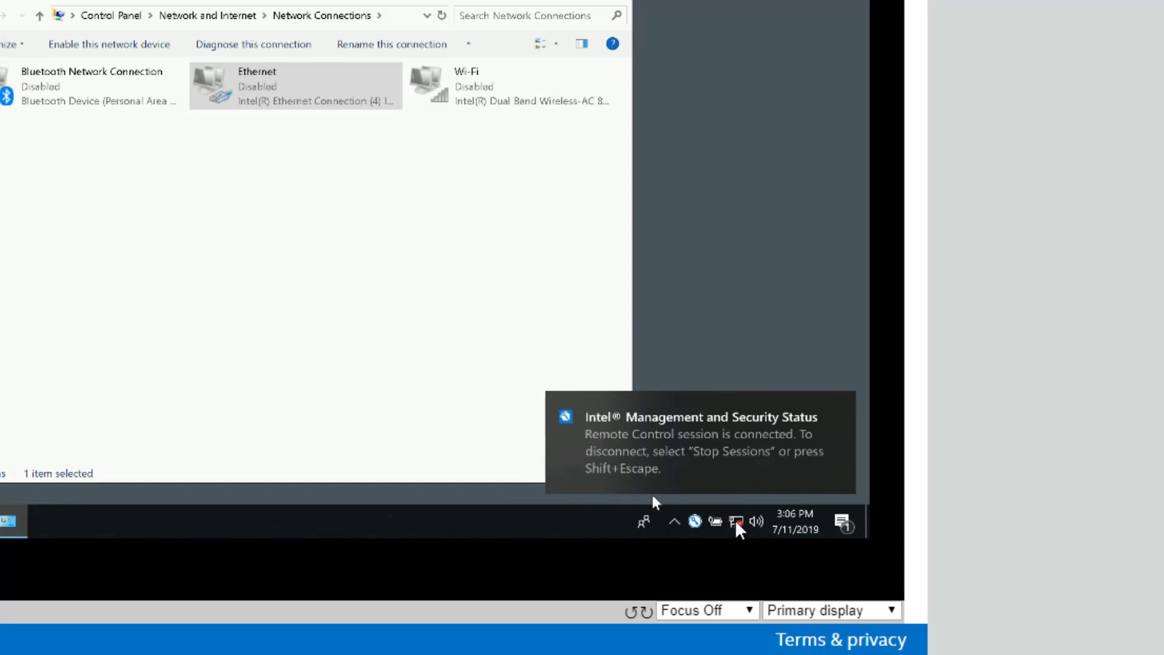
mouse_move(736, 523)
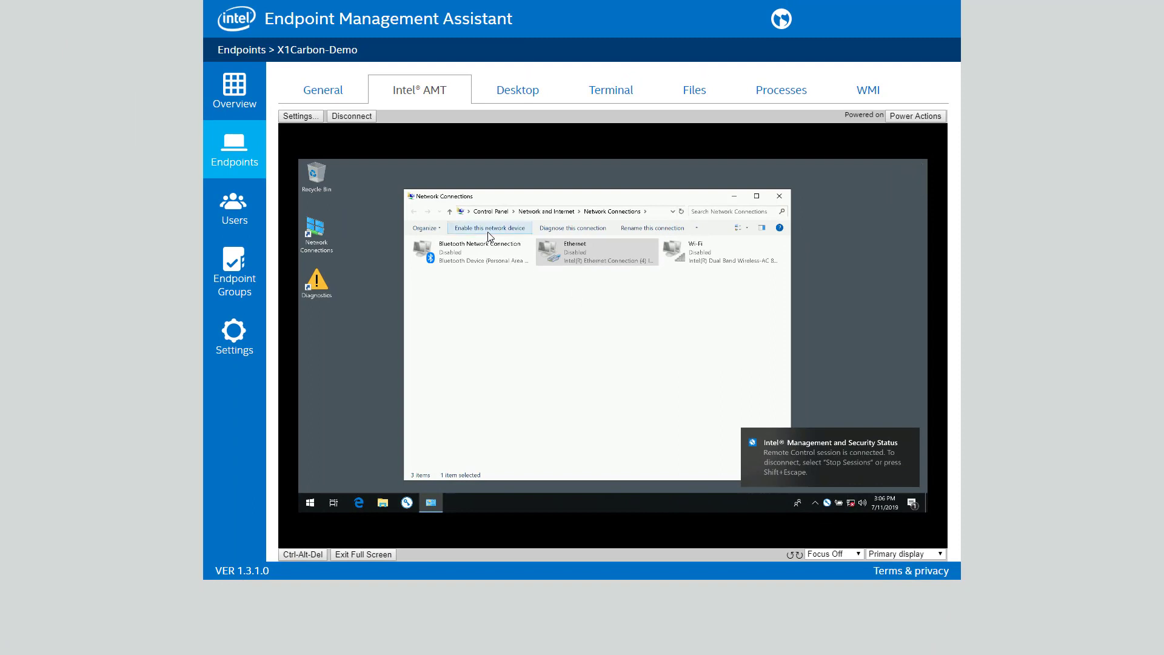
click(490, 235)
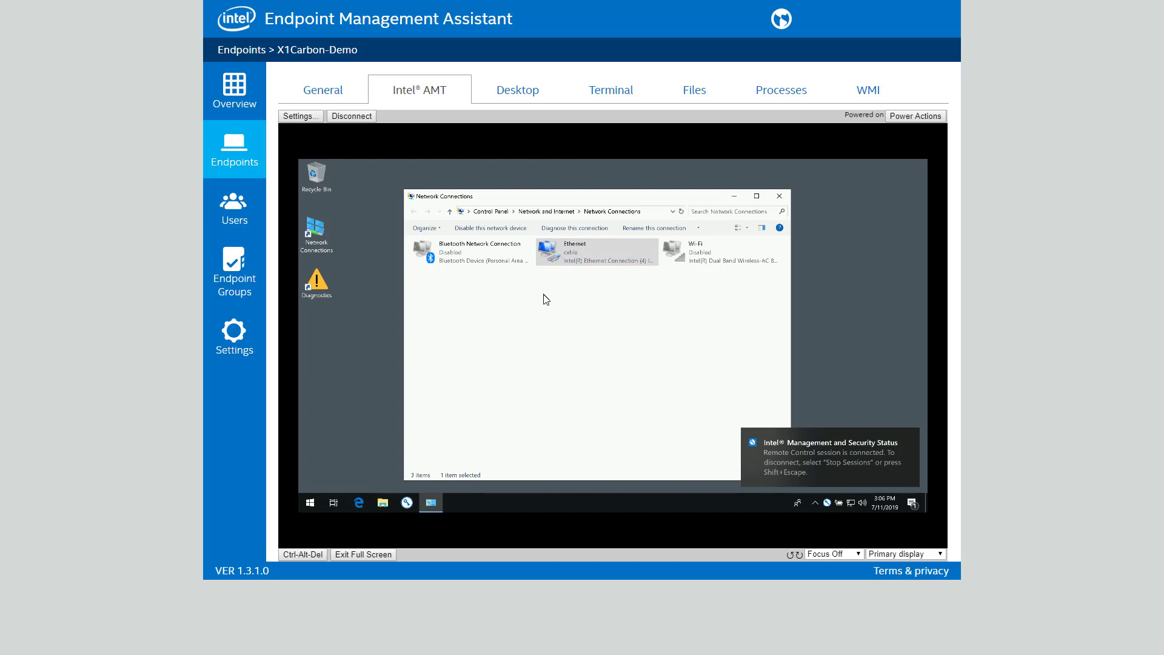
click(357, 118)
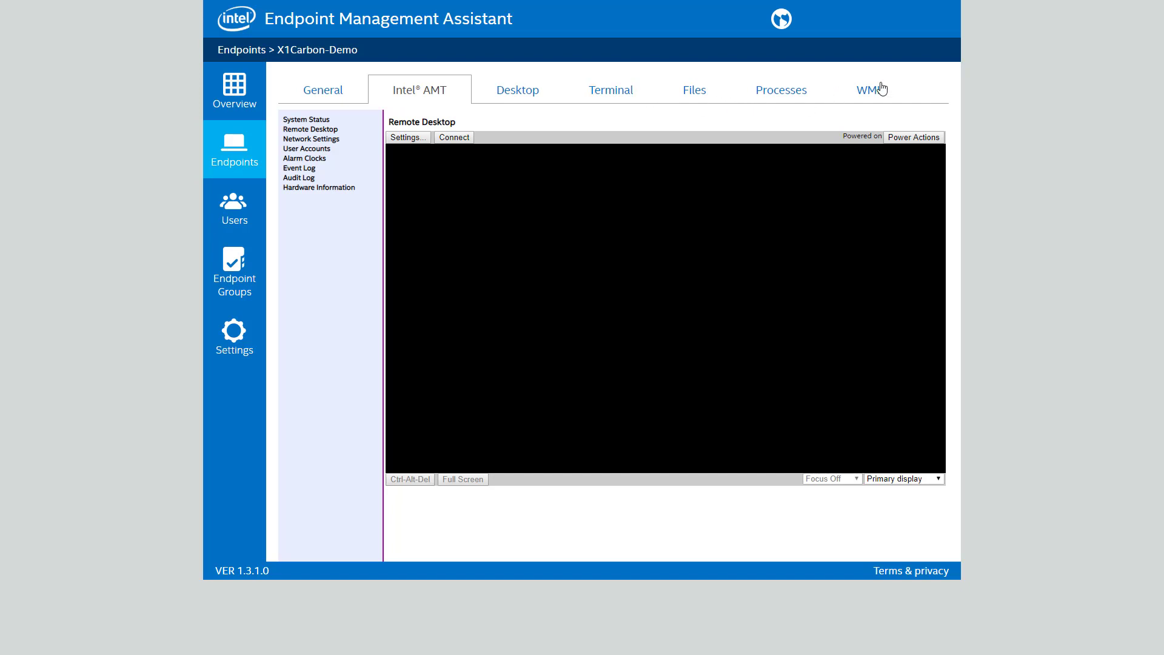
Connect to the endpoint's agent desktop, move the Network Connections window, then disconnect
click(506, 95)
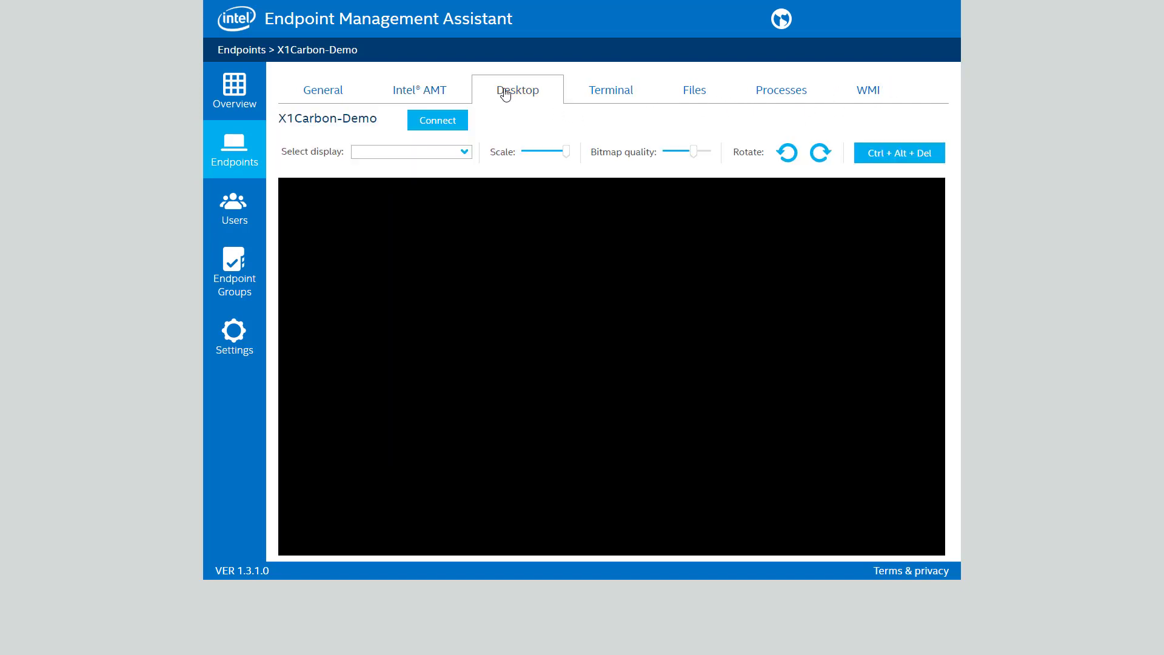
click(456, 124)
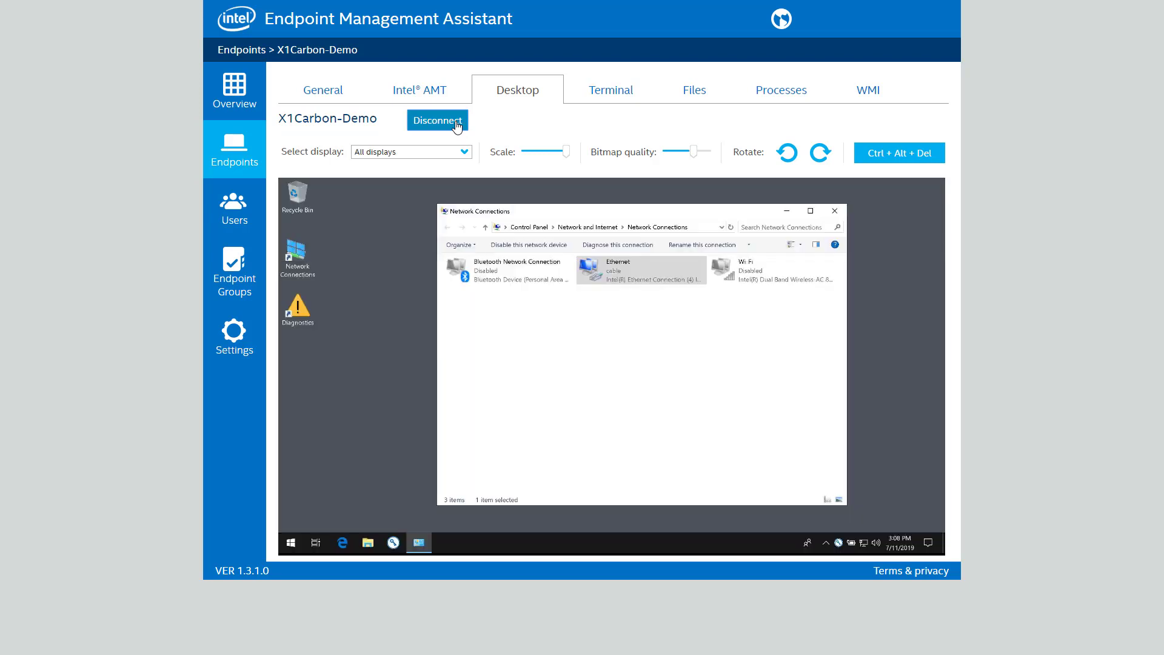
drag(568, 211, 485, 222)
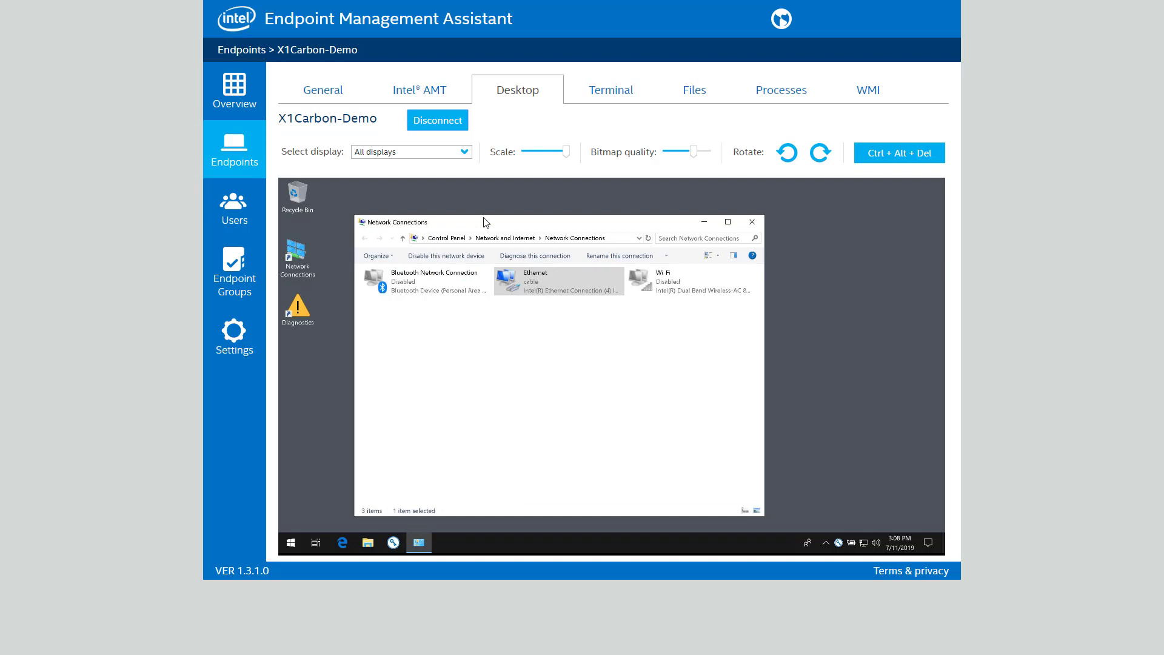
click(450, 125)
In a remote terminal, switch to CMD, run dir on the EMA Agent folder, and disconnect
click(600, 92)
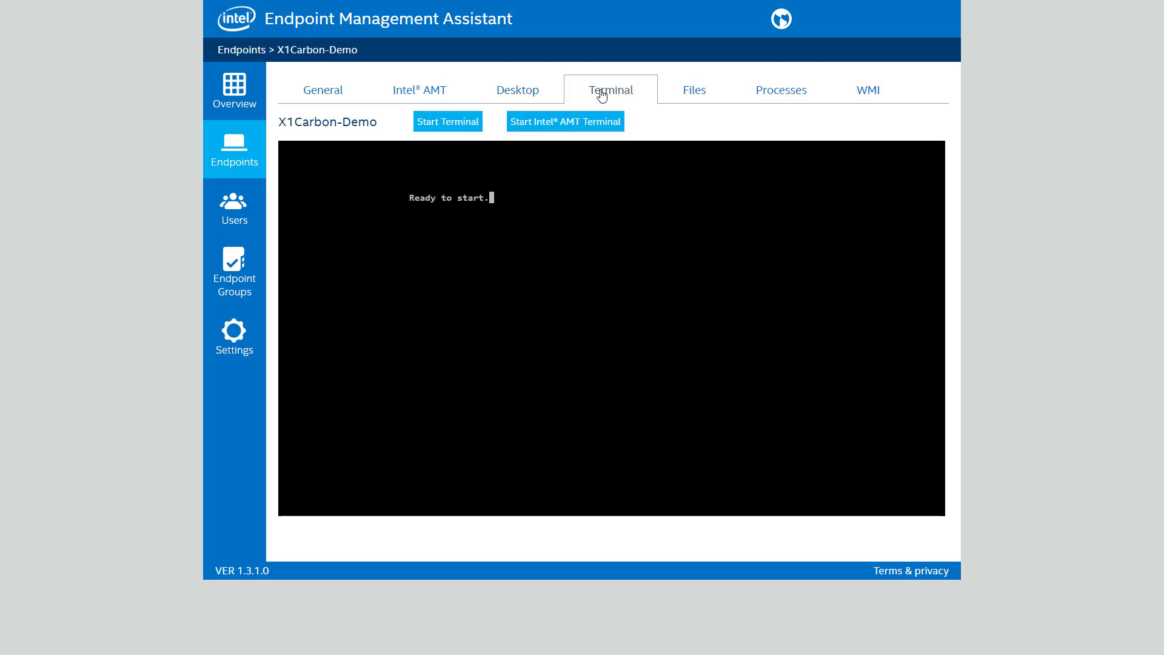
click(460, 130)
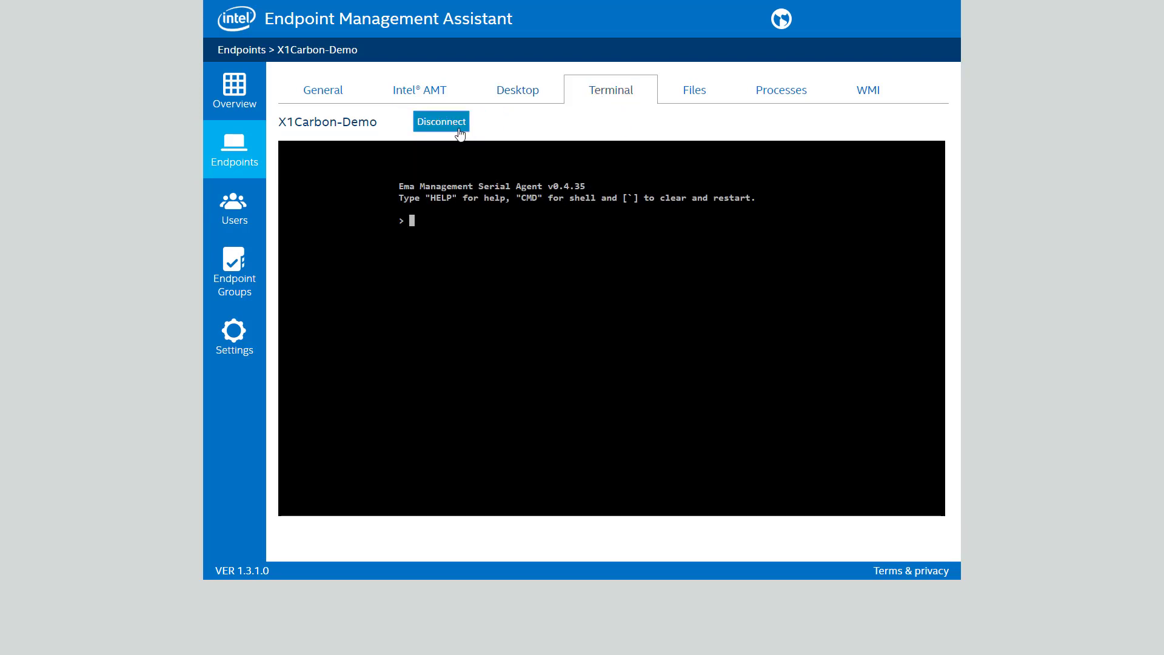
text(CMD)
key(Return)
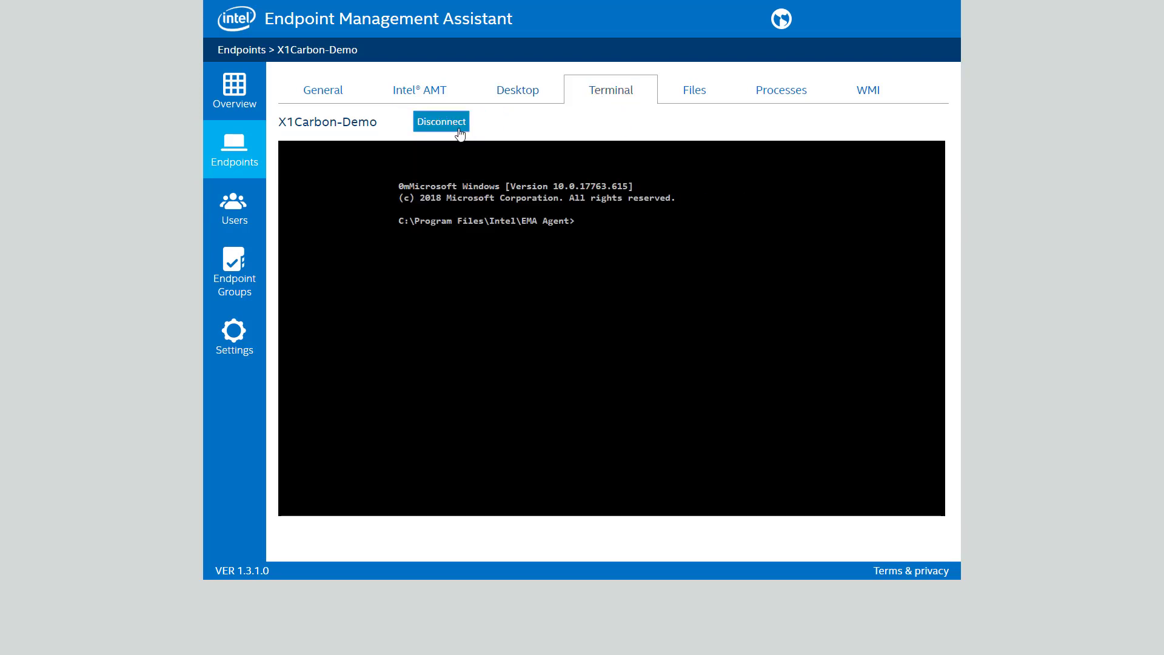
text(dir)
key(Return)
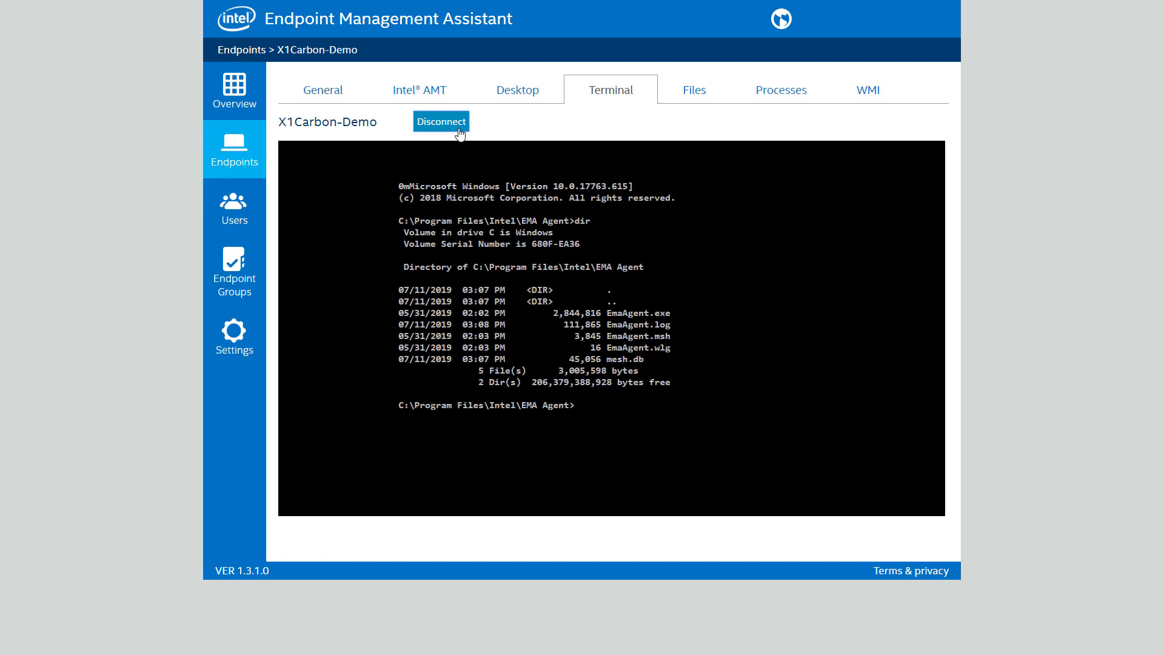
click(441, 121)
Connect to the endpoint's files and browse to C:\Program Files (x86)
click(697, 94)
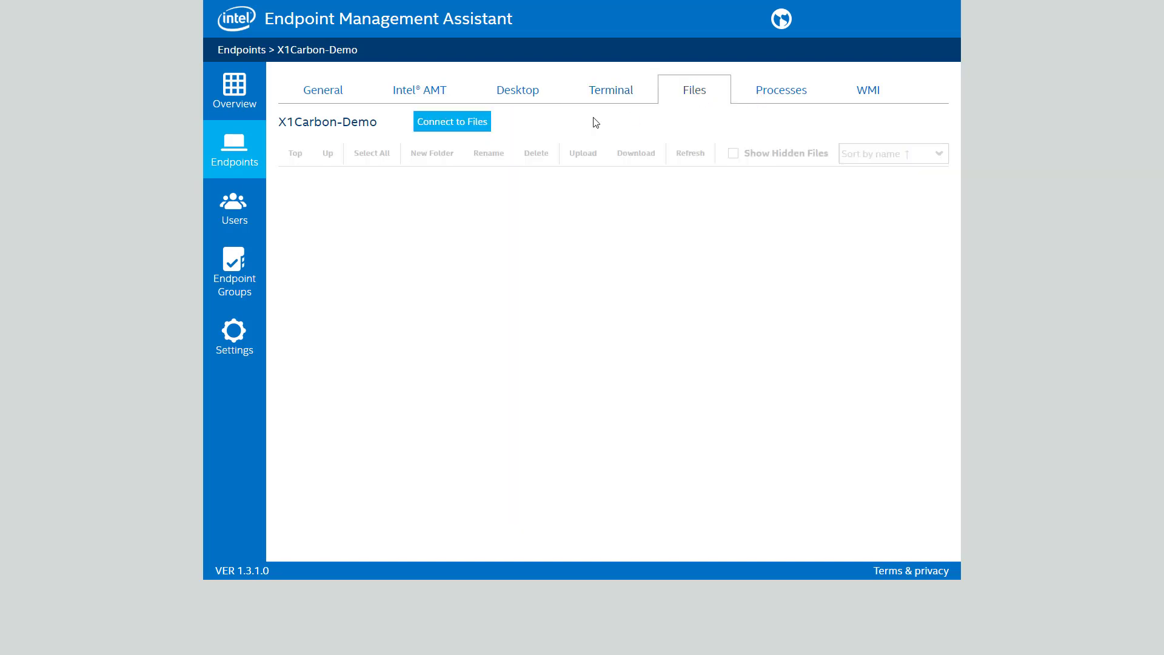
click(427, 126)
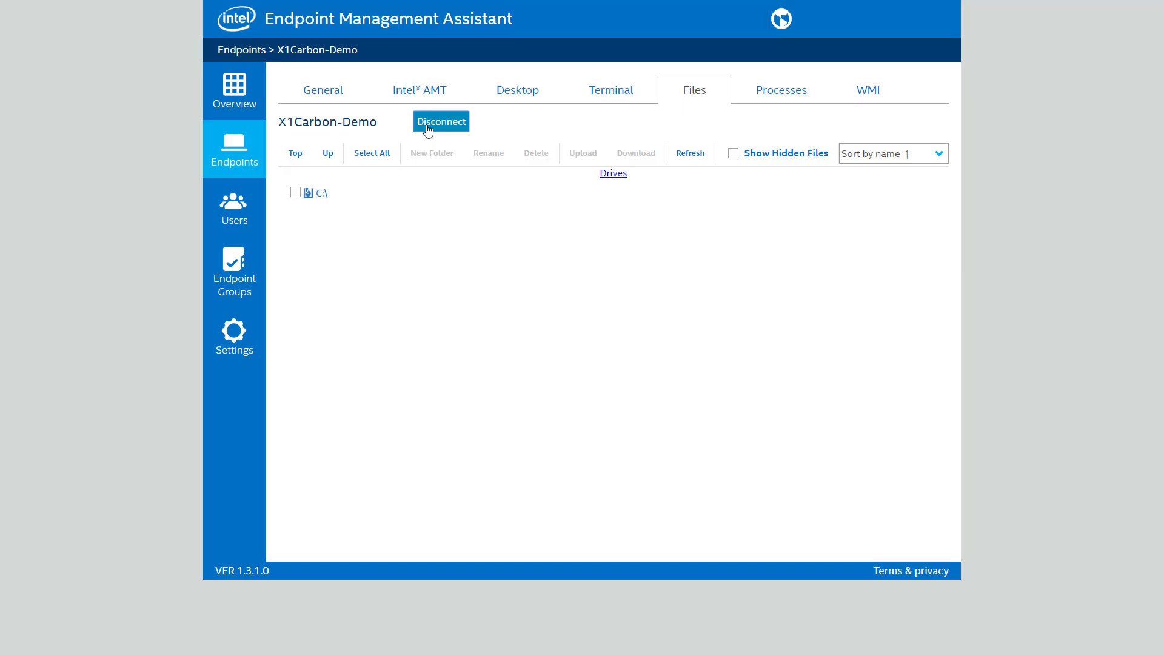
click(324, 195)
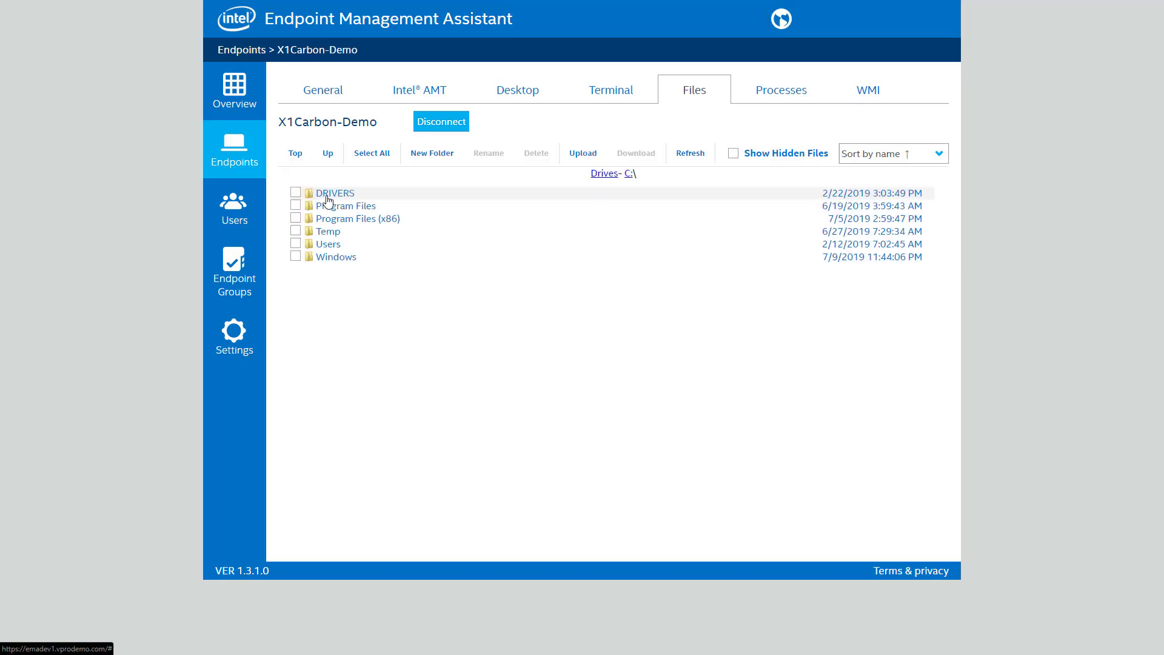
click(356, 221)
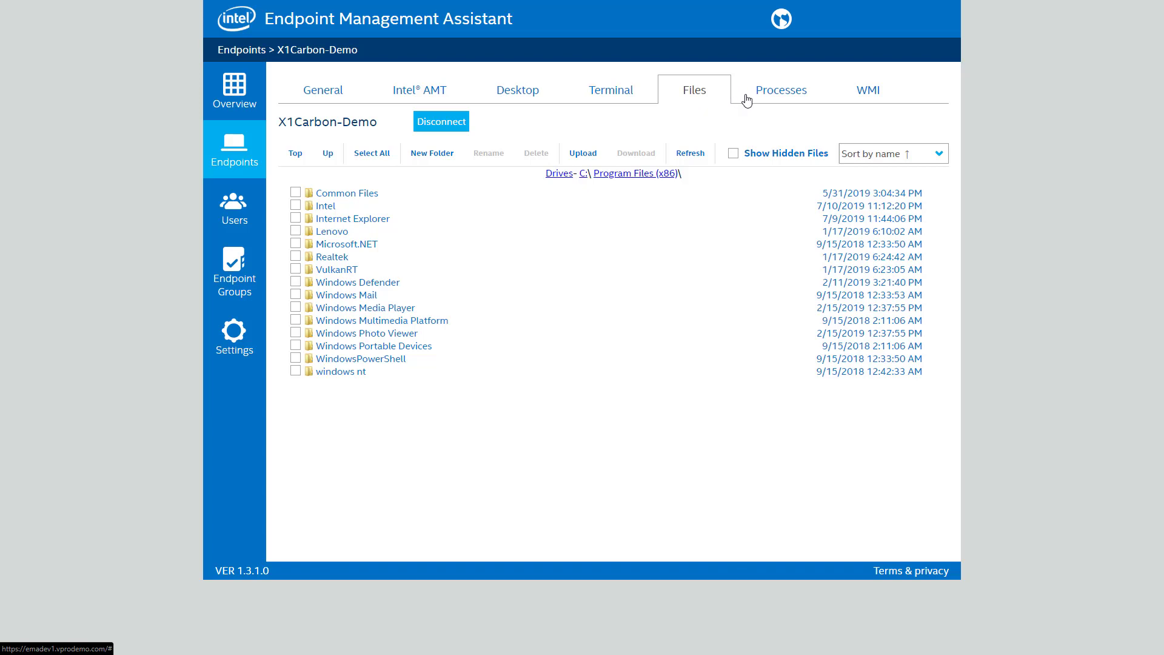
Load the endpoint's running processes, then bring up the WMI query form
click(766, 97)
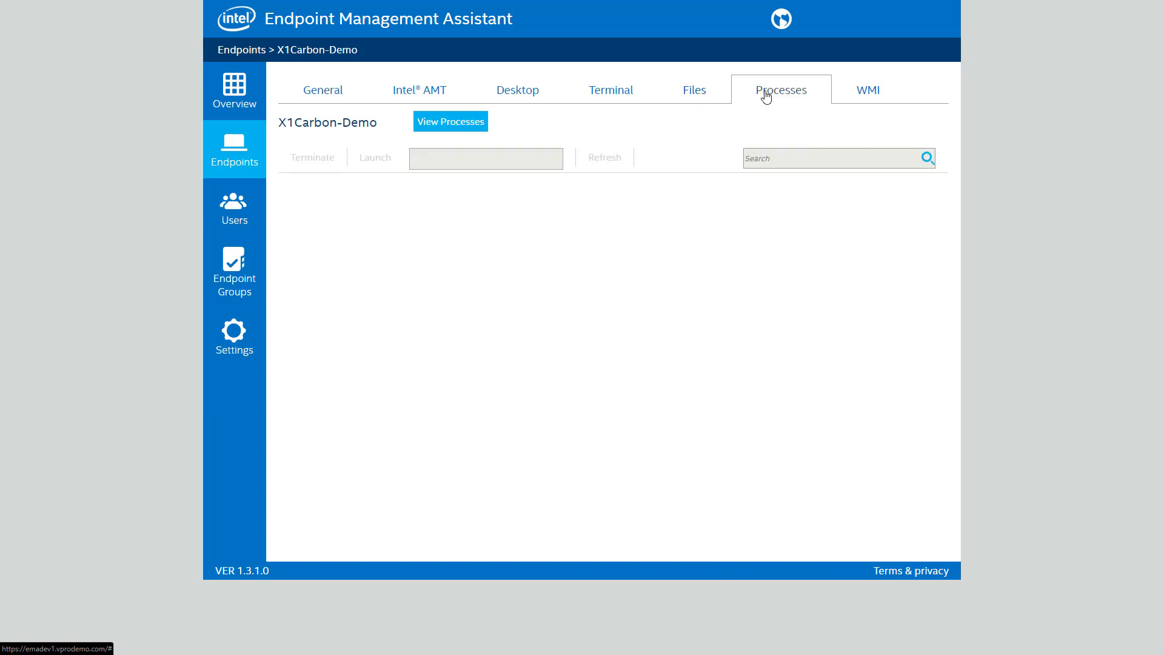
click(463, 125)
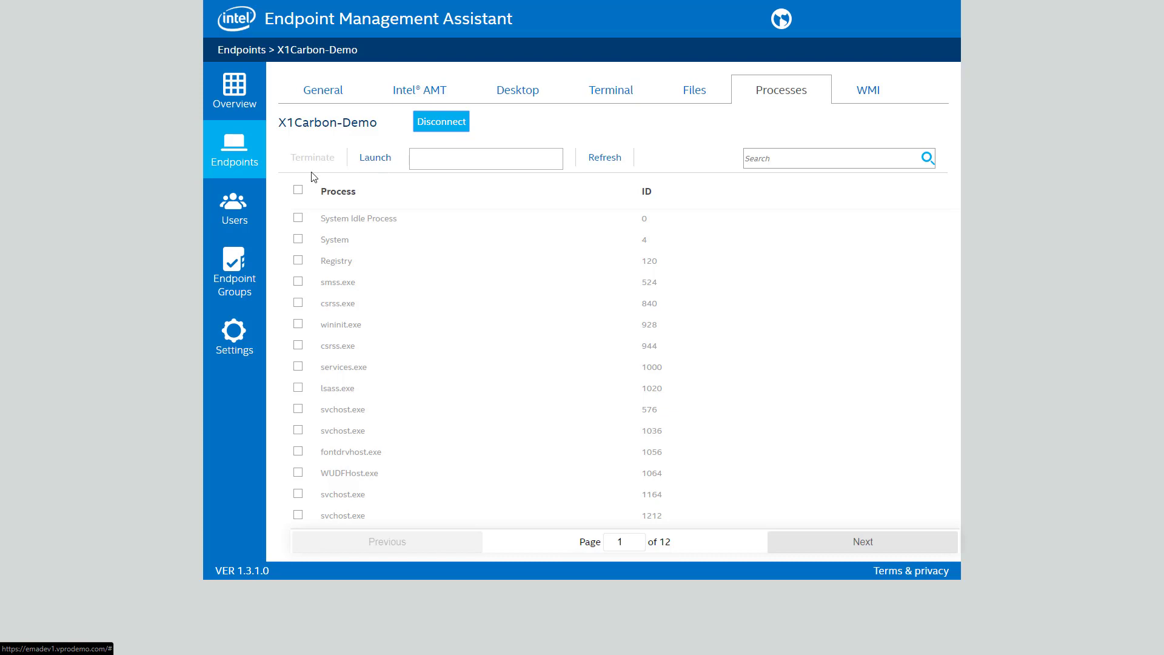
click(870, 95)
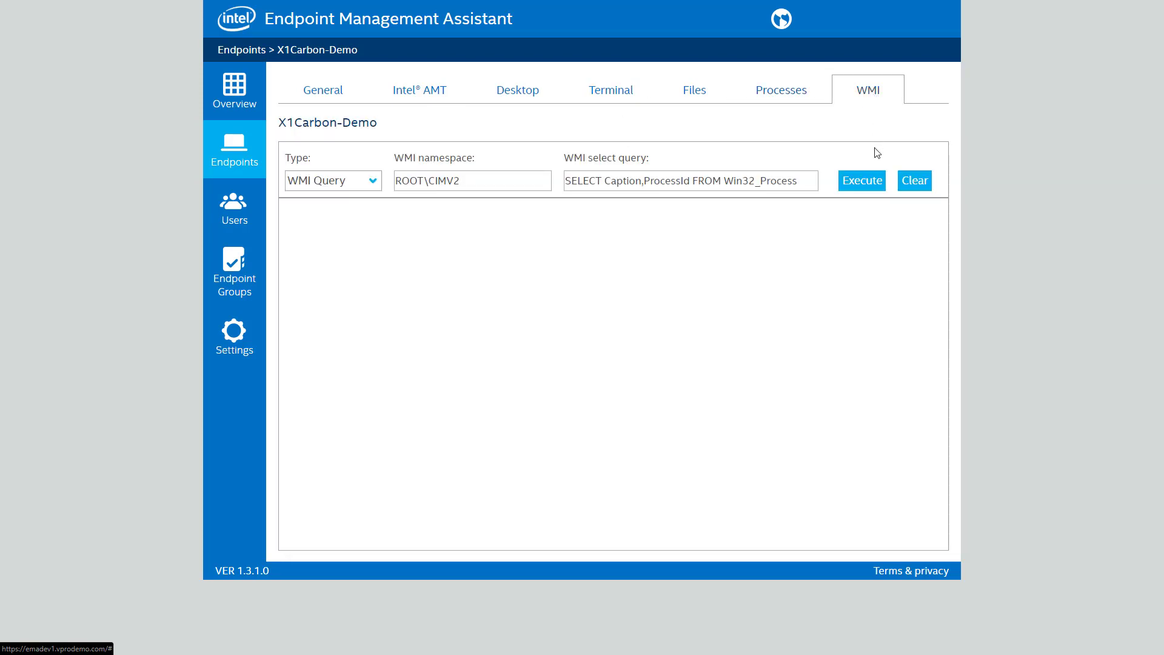
Execute the Win32_Process WMI query listing 173 processes, then return to the Intel AMT tab
click(868, 182)
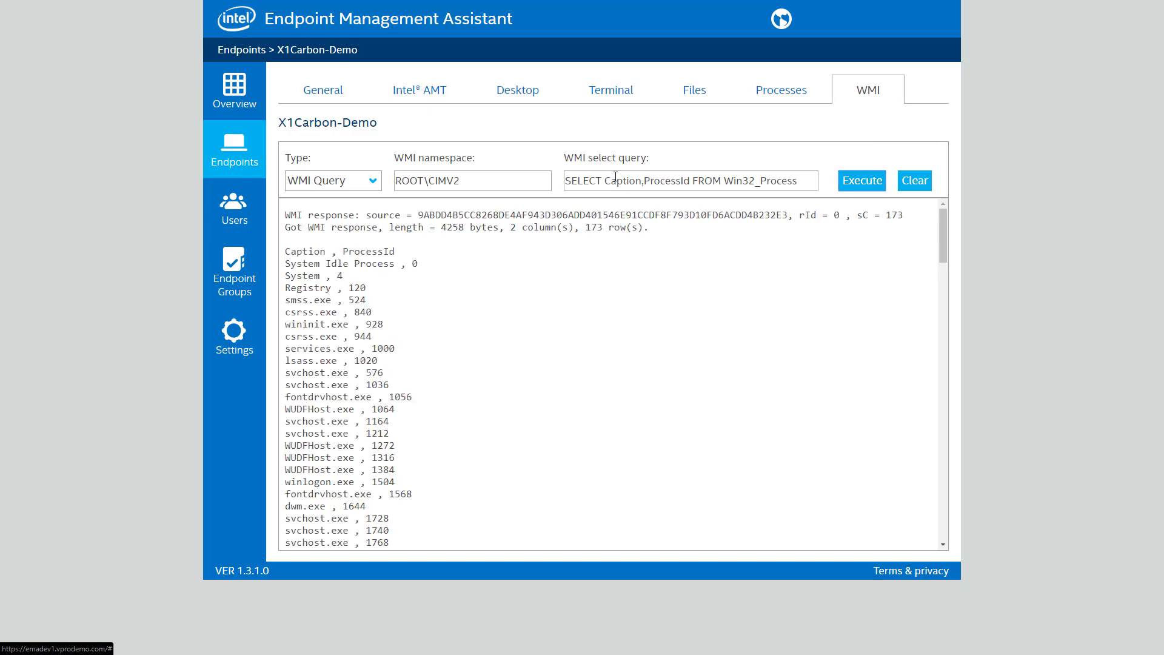
click(440, 102)
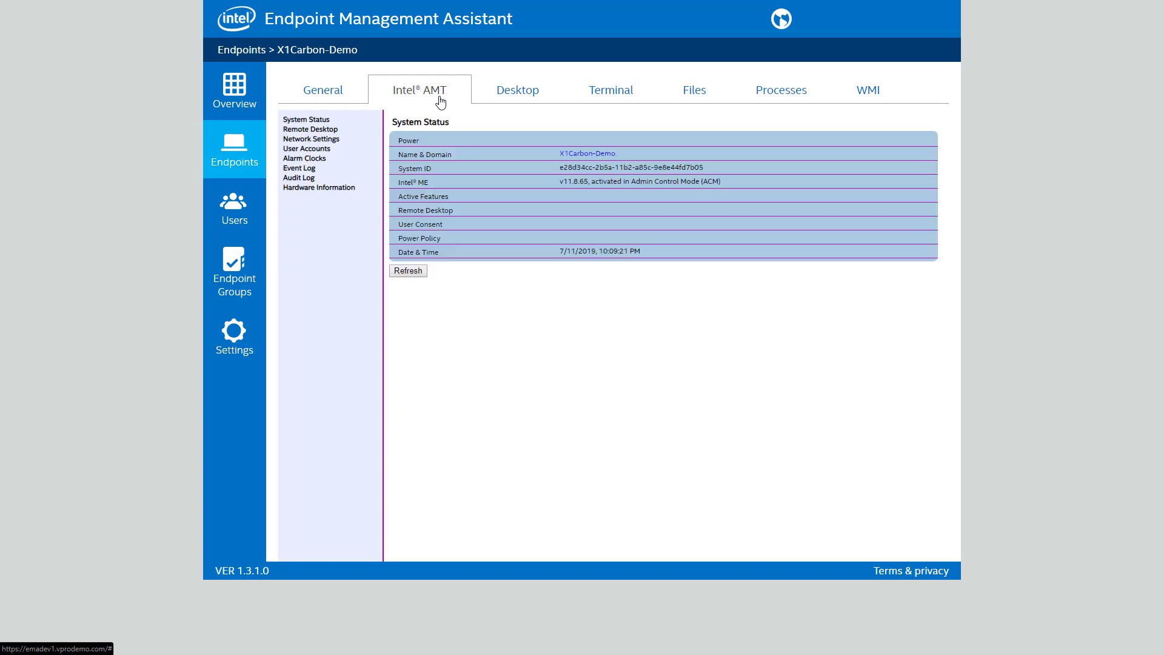
click(534, 101)
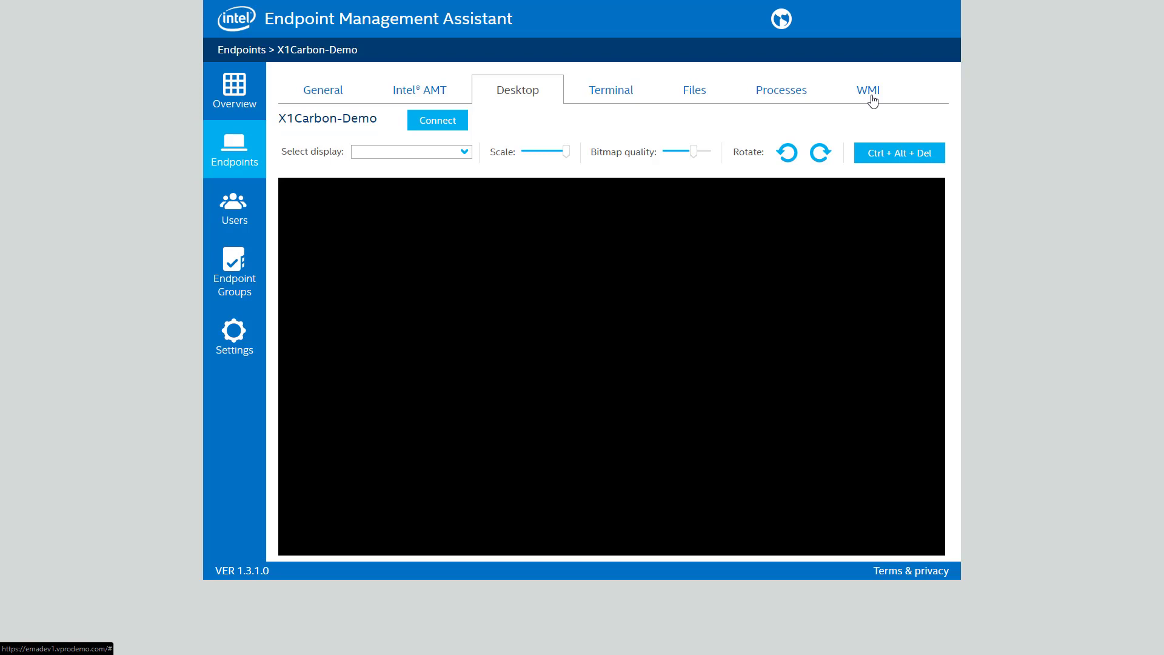
click(415, 93)
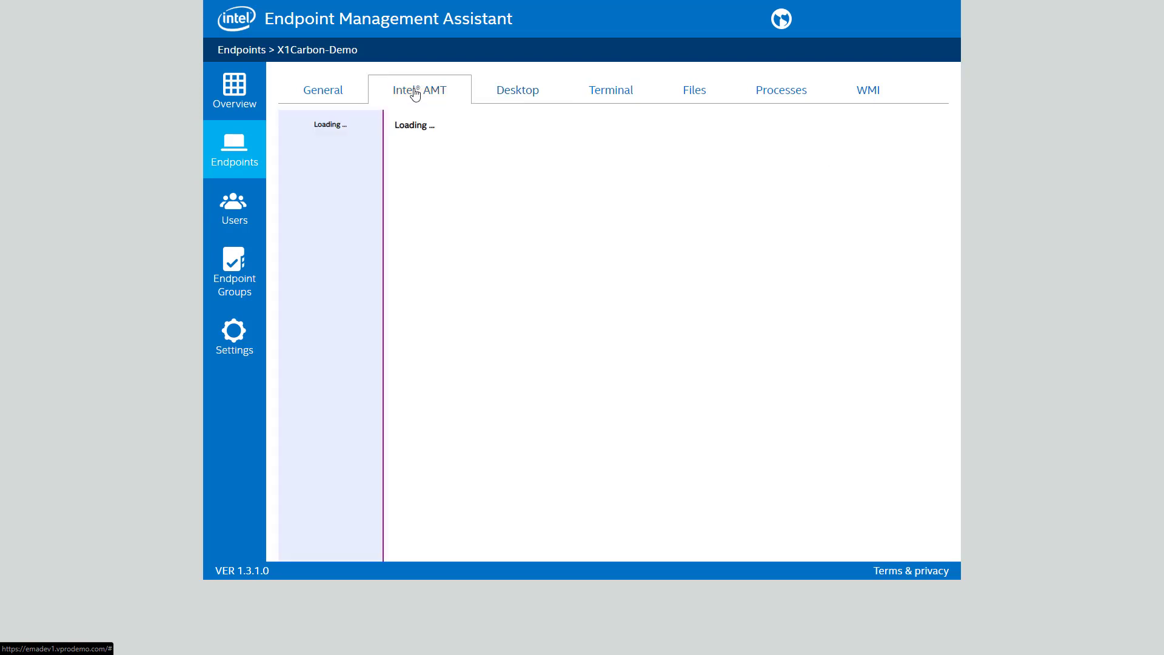